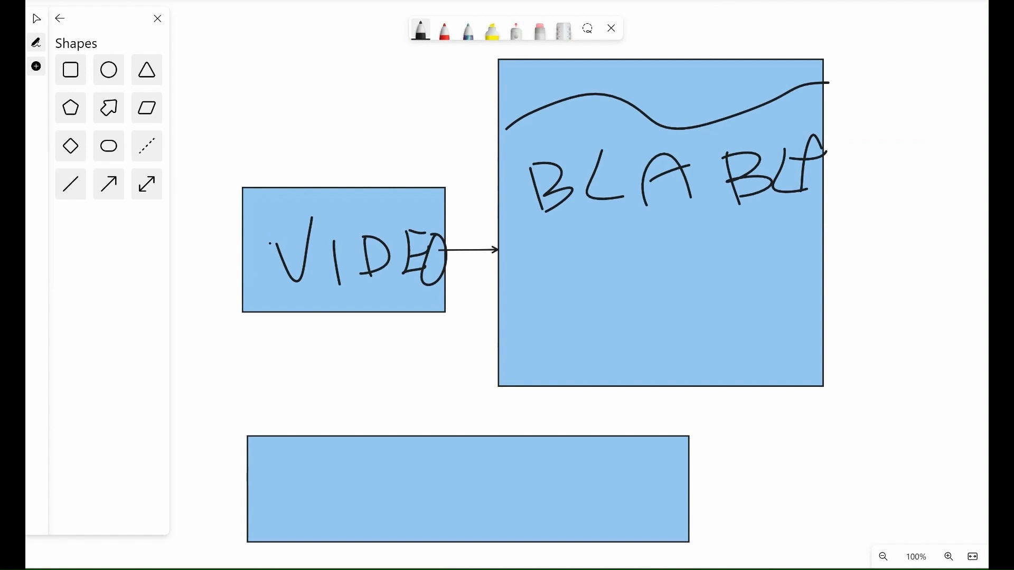
Step: Draw two wavy lines below the BLA BLA lettering in the large square and label the lower rectangle "recherche"
{"action": "mouse_move", "coordinate": [532, 276]}
{"action": "left_mouse_down"}
{"action": "mouse_move", "coordinate": [818, 270]}
{"action": "mouse_move", "coordinate": [844, 257]}
{"action": "left_mouse_up"}
{"action": "mouse_move", "coordinate": [574, 311]}
{"action": "left_mouse_down"}
{"action": "mouse_move", "coordinate": [687, 290]}
{"action": "mouse_move", "coordinate": [831, 285]}
{"action": "left_mouse_up"}
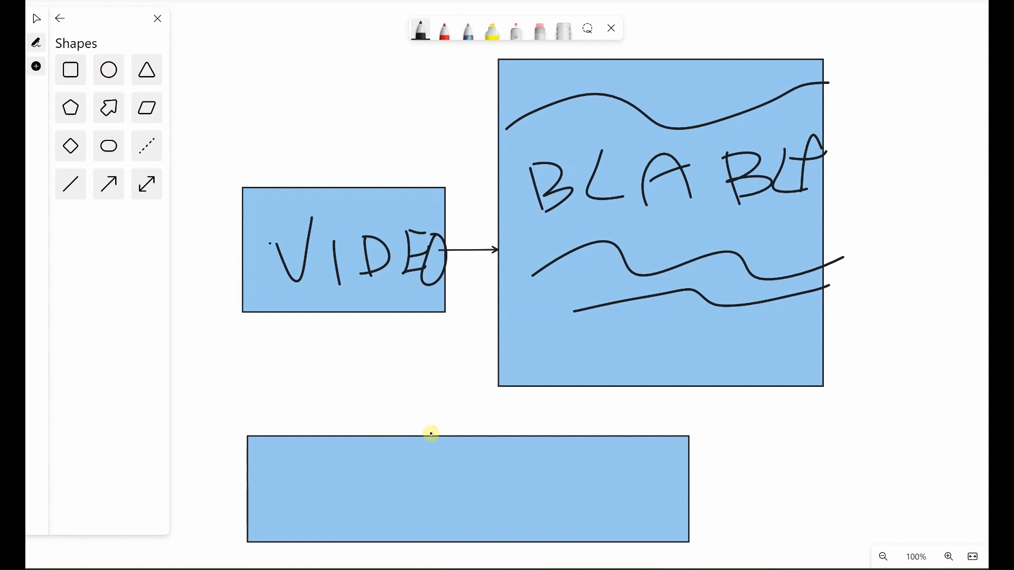
{"action": "left_click", "coordinate": [37, 19]}
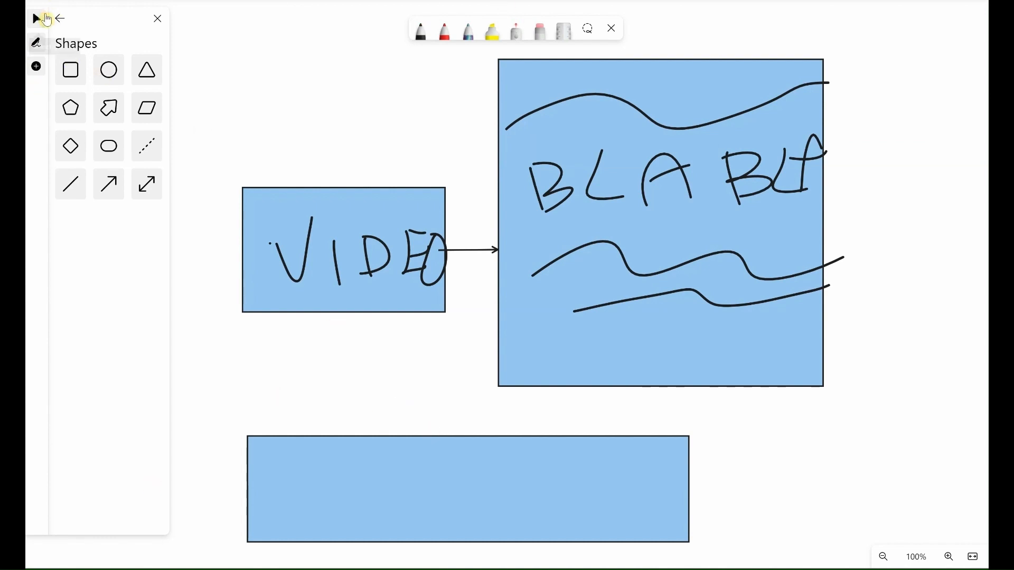
{"action": "left_click", "coordinate": [319, 460]}
{"action": "left_click", "coordinate": [430, 486]}
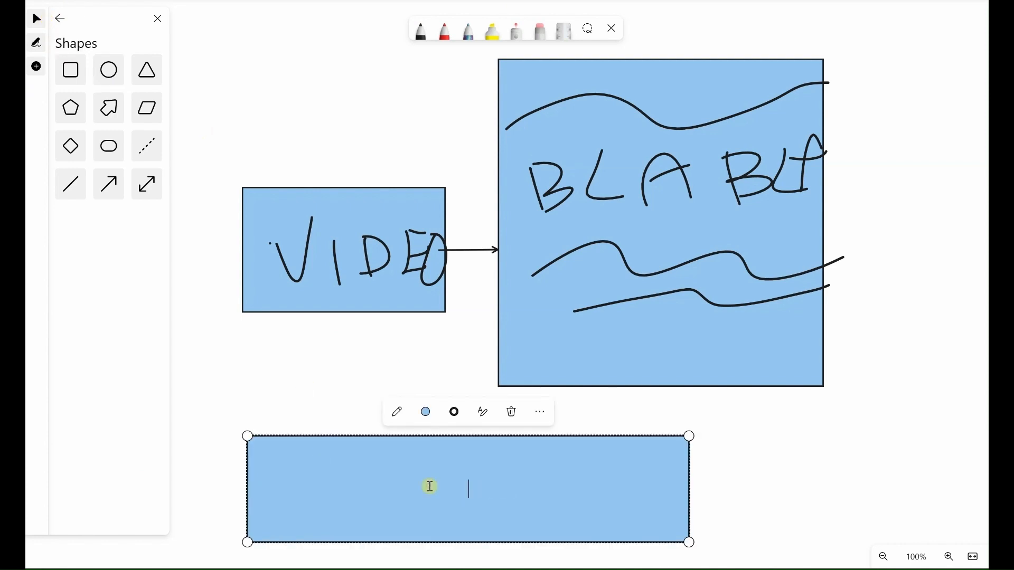
{"action": "type", "text": "recherche"}
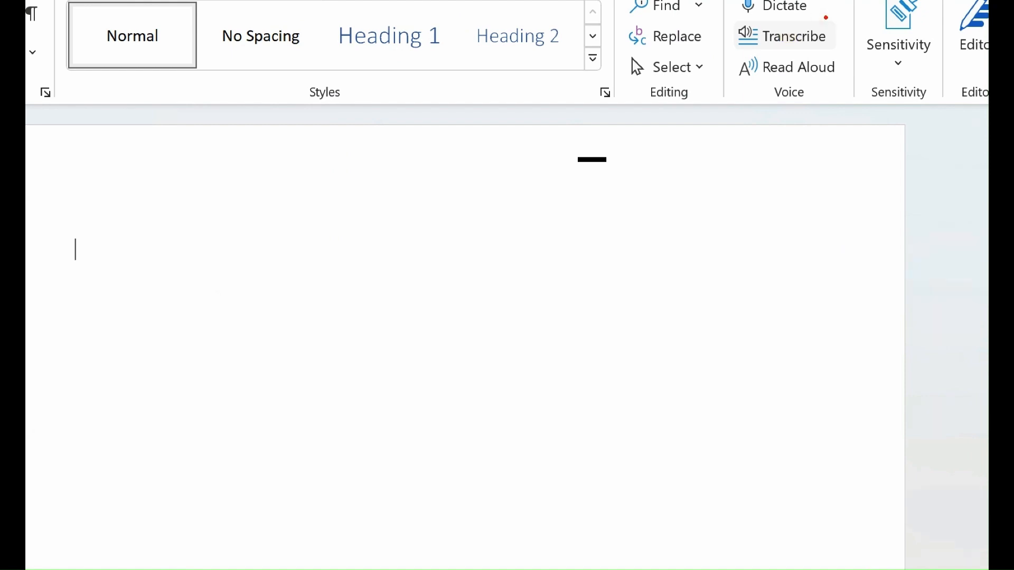
{"action": "mouse_move", "coordinate": [826, 18]}
{"action": "left_mouse_down"}
{"action": "mouse_move", "coordinate": [741, 22]}
{"action": "mouse_move", "coordinate": [792, 62]}
{"action": "mouse_move", "coordinate": [854, 40]}
{"action": "mouse_move", "coordinate": [792, 25]}
{"action": "left_mouse_up"}
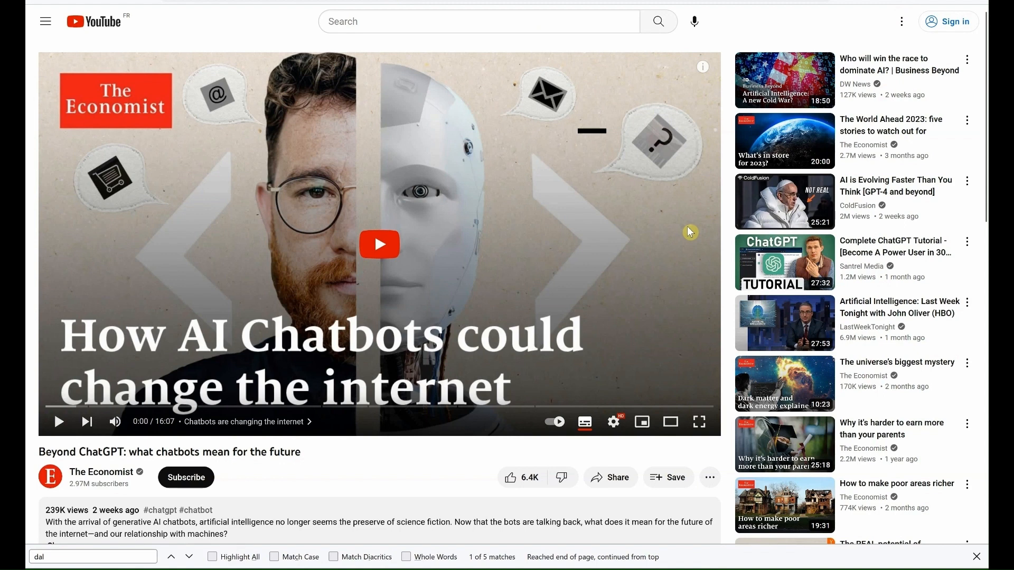
Step: Show the transcript of The Economist's "Beyond ChatGPT" video and skim through its lines
{"action": "left_click", "coordinate": [709, 479]}
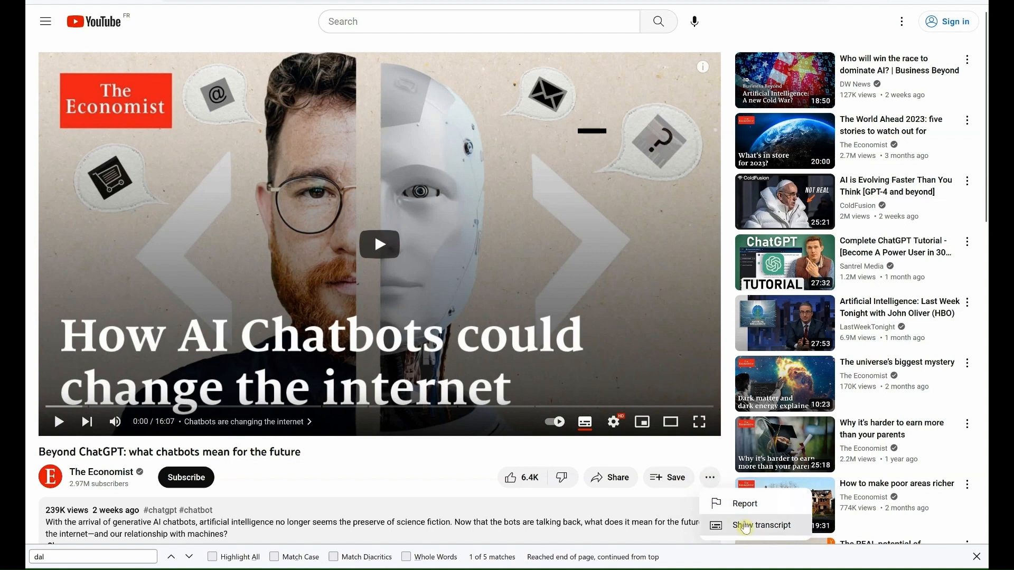
{"action": "left_click", "coordinate": [747, 527]}
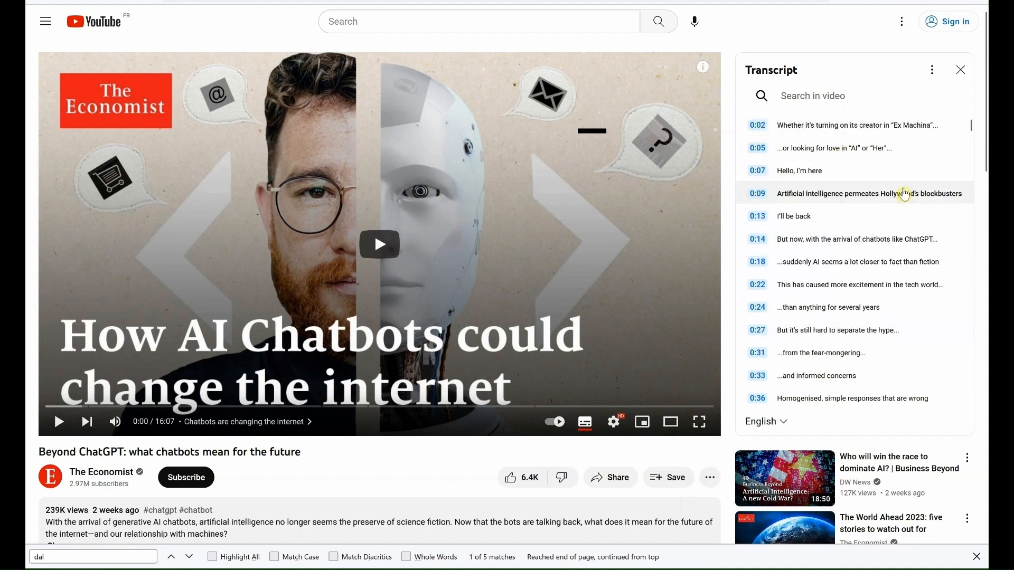
{"action": "scroll", "coordinate": [906, 193], "scroll_direction": "down", "scroll_amount": 10}
{"action": "scroll", "coordinate": [905, 194], "scroll_direction": "down", "scroll_amount": 20}
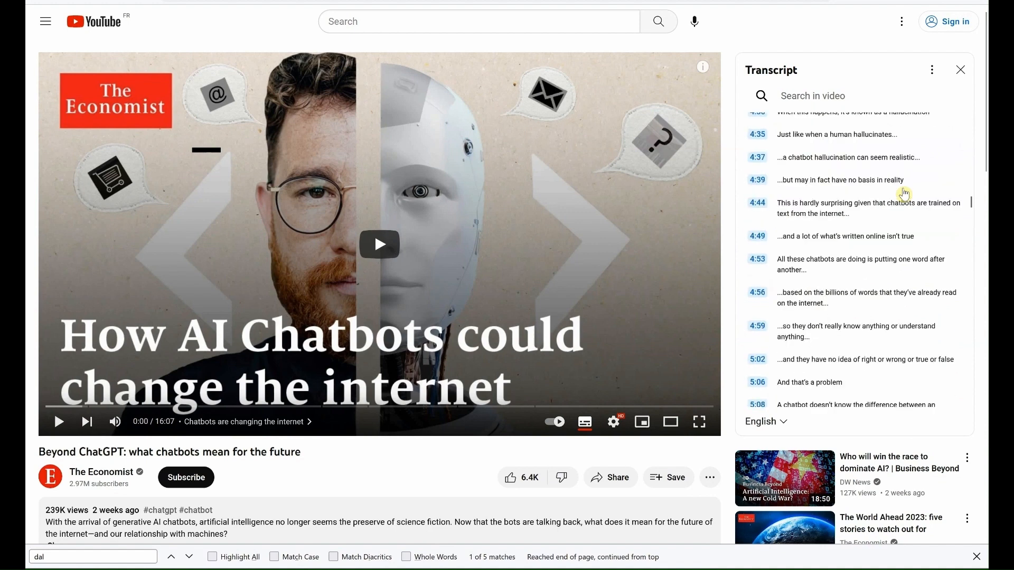
{"action": "scroll", "coordinate": [905, 195], "scroll_direction": "down", "scroll_amount": 20}
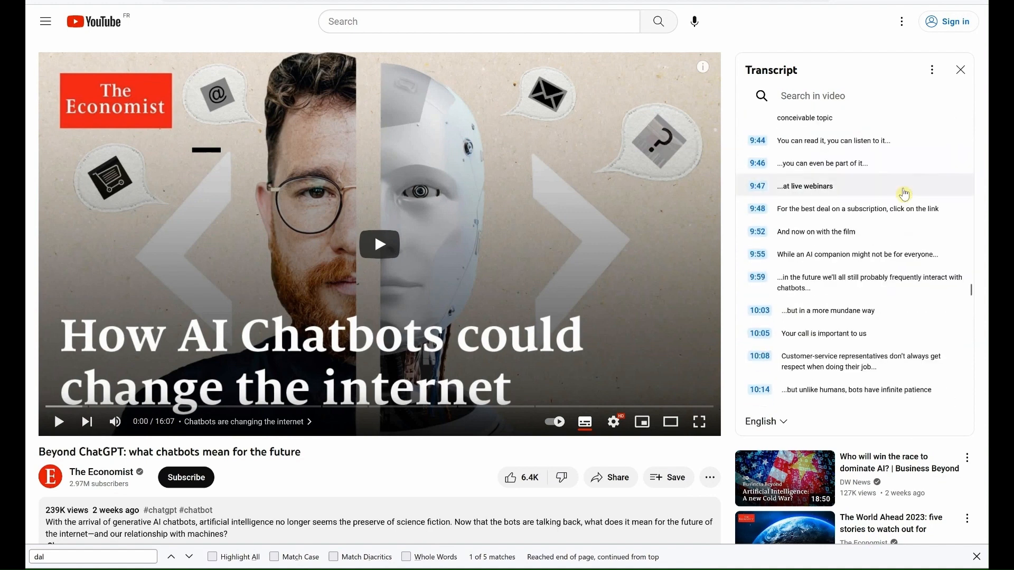
{"action": "scroll", "coordinate": [905, 195], "scroll_direction": "up", "scroll_amount": 5}
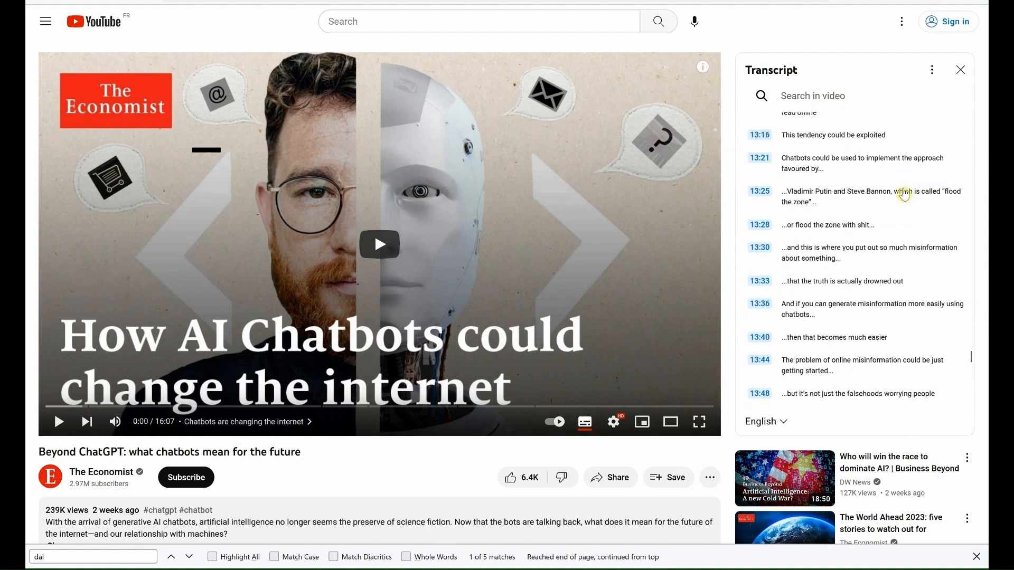
Step: Hide the timestamps in the video transcript and show them again
{"action": "scroll", "coordinate": [906, 194], "scroll_direction": "up", "scroll_amount": 3}
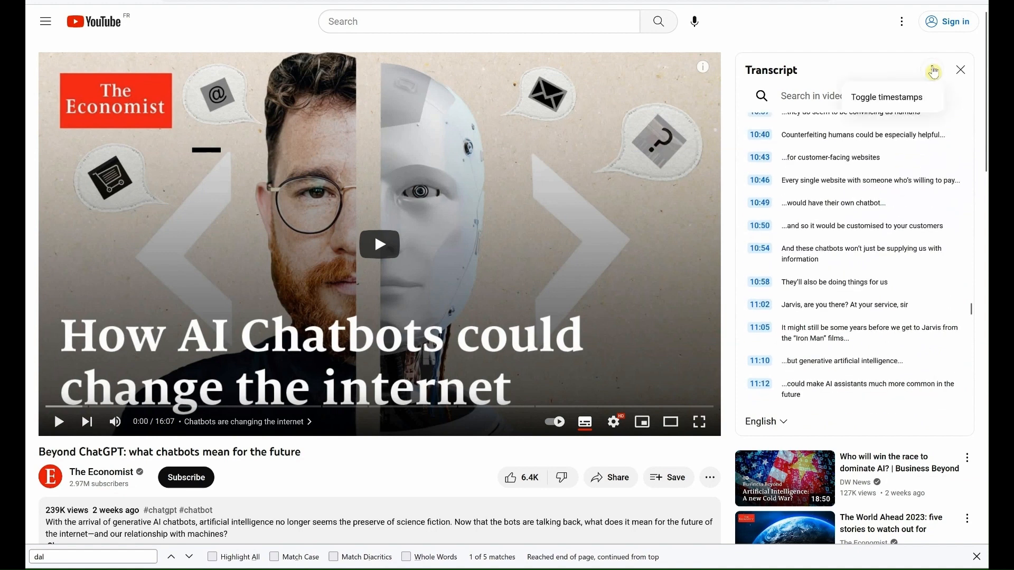
{"action": "left_click", "coordinate": [897, 98]}
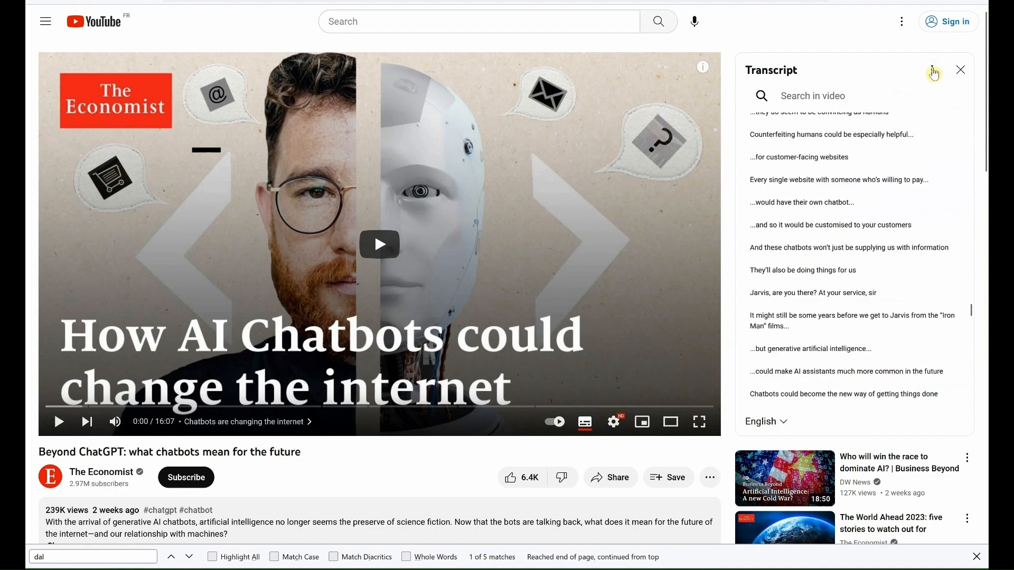
{"action": "left_click", "coordinate": [936, 73]}
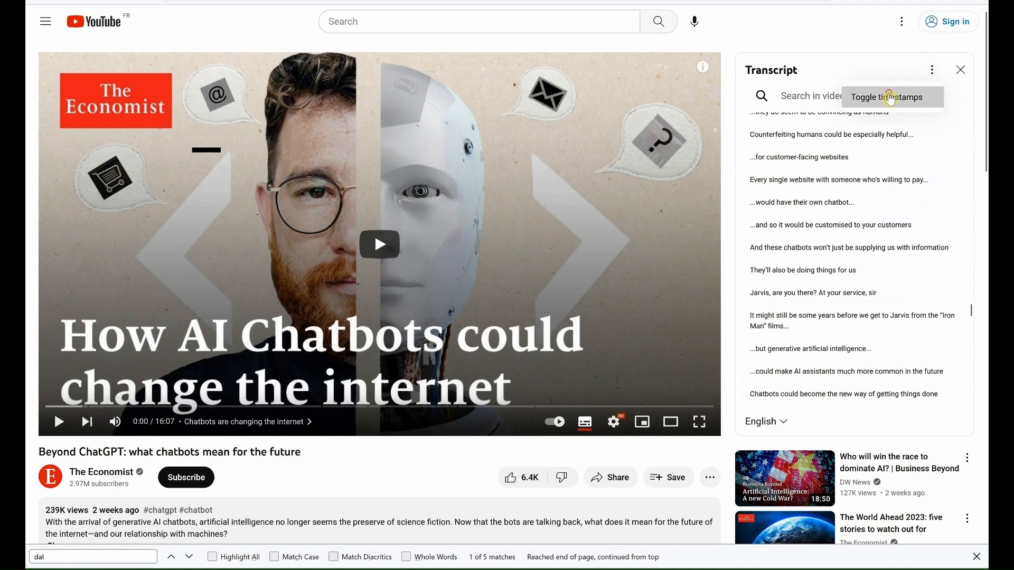
{"action": "left_click", "coordinate": [892, 96]}
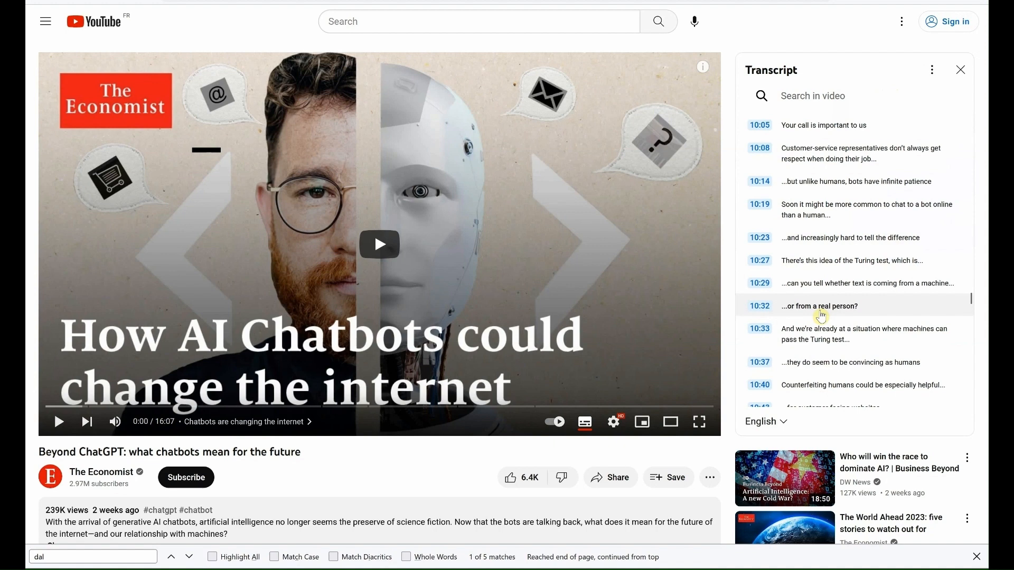
Step: Look back through the timestamped transcript lines towards the beginning of the video
{"action": "scroll", "coordinate": [845, 261], "scroll_direction": "down", "scroll_amount": 20}
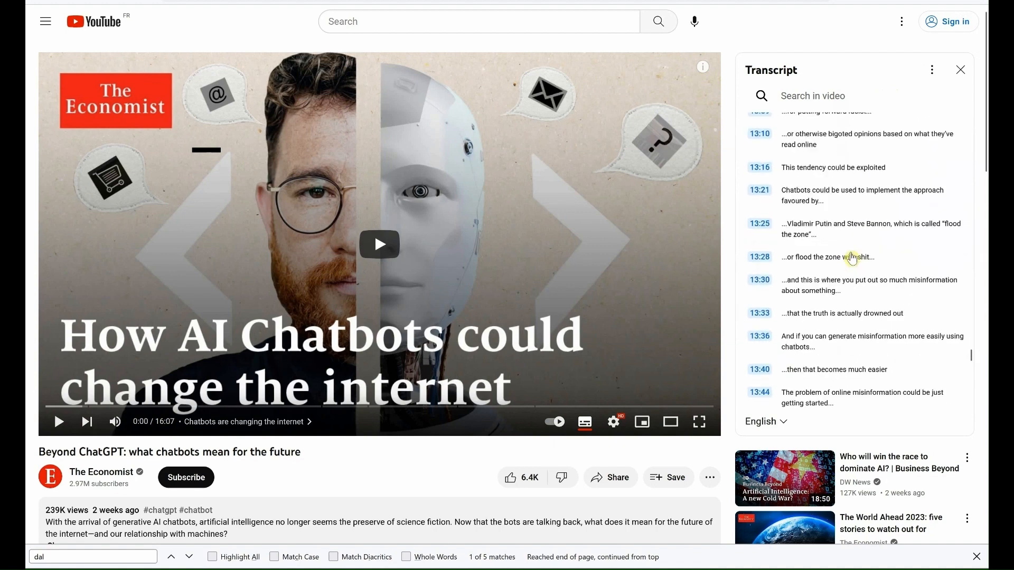
{"action": "scroll", "coordinate": [857, 260], "scroll_direction": "up", "scroll_amount": 20}
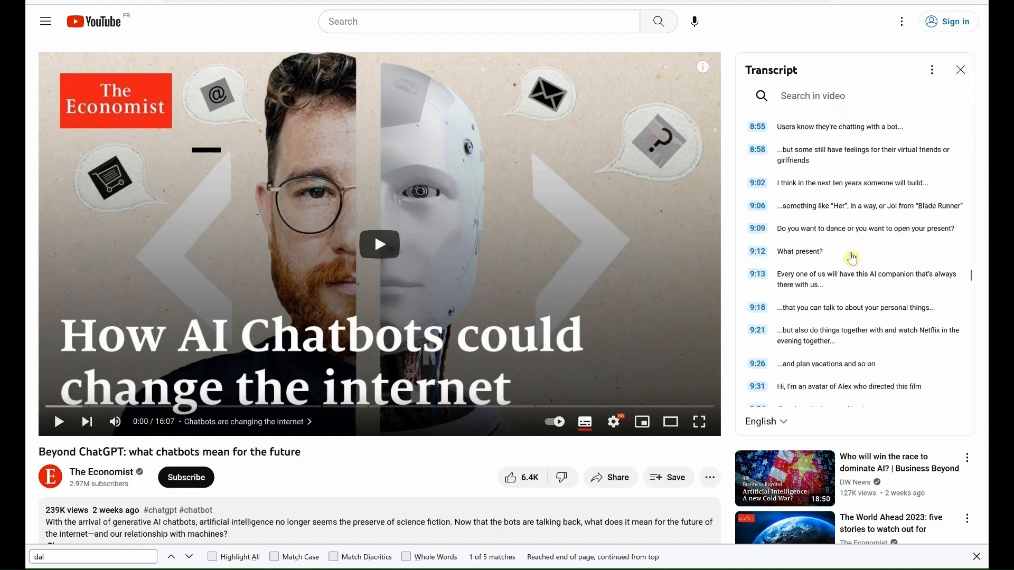
{"action": "scroll", "coordinate": [857, 259], "scroll_direction": "up", "scroll_amount": 5}
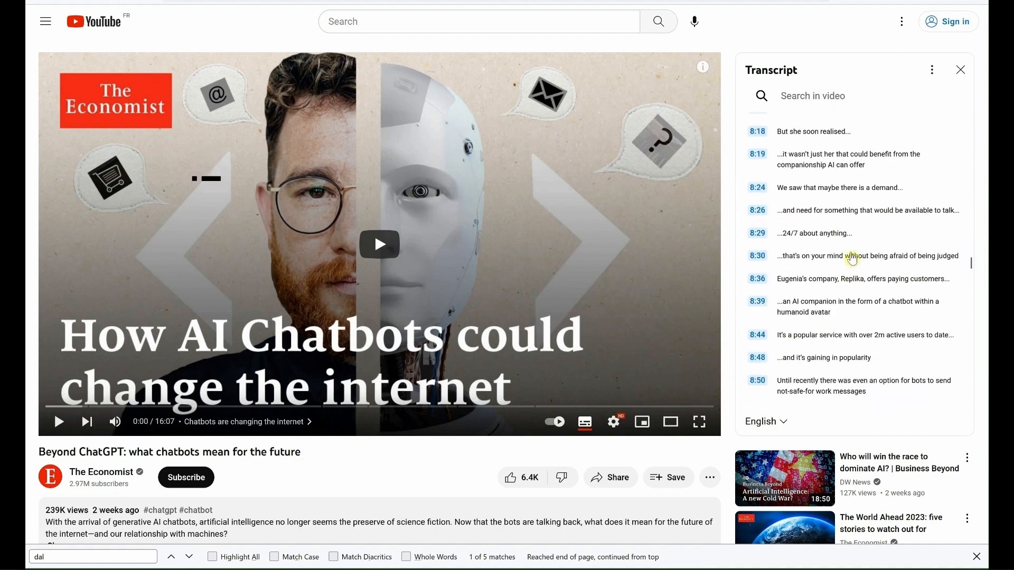
{"action": "scroll", "coordinate": [857, 260], "scroll_direction": "up", "scroll_amount": 20}
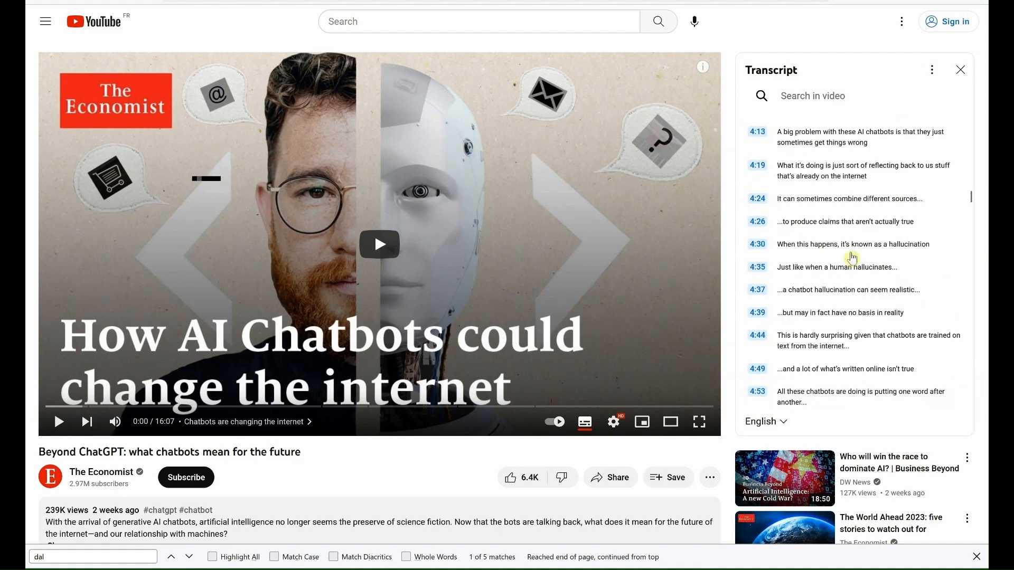
{"action": "scroll", "coordinate": [856, 259], "scroll_direction": "up", "scroll_amount": 15}
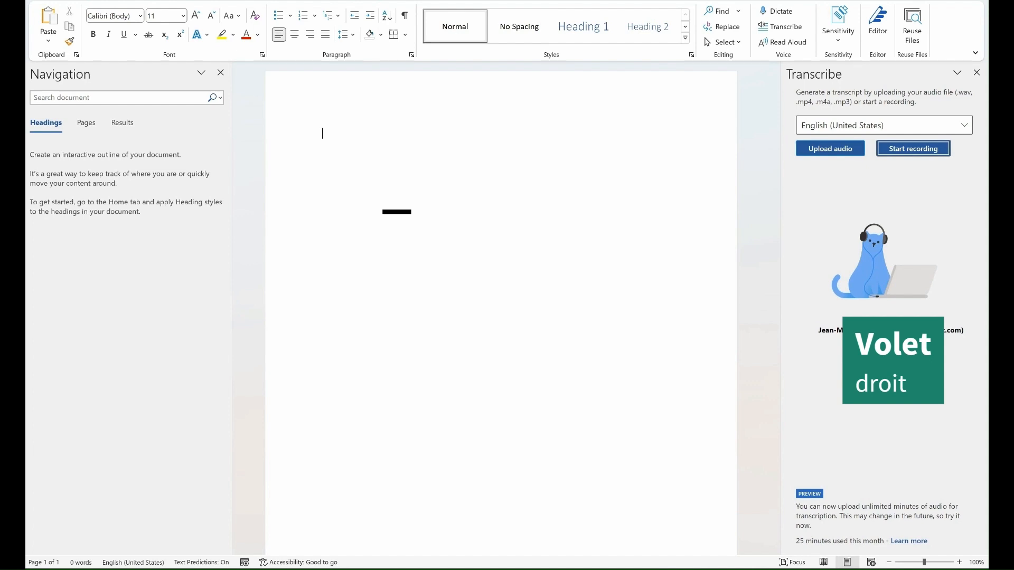
Step: Review the languages available for transcription, leaving English (United States) as the choice
{"action": "left_click", "coordinate": [966, 126]}
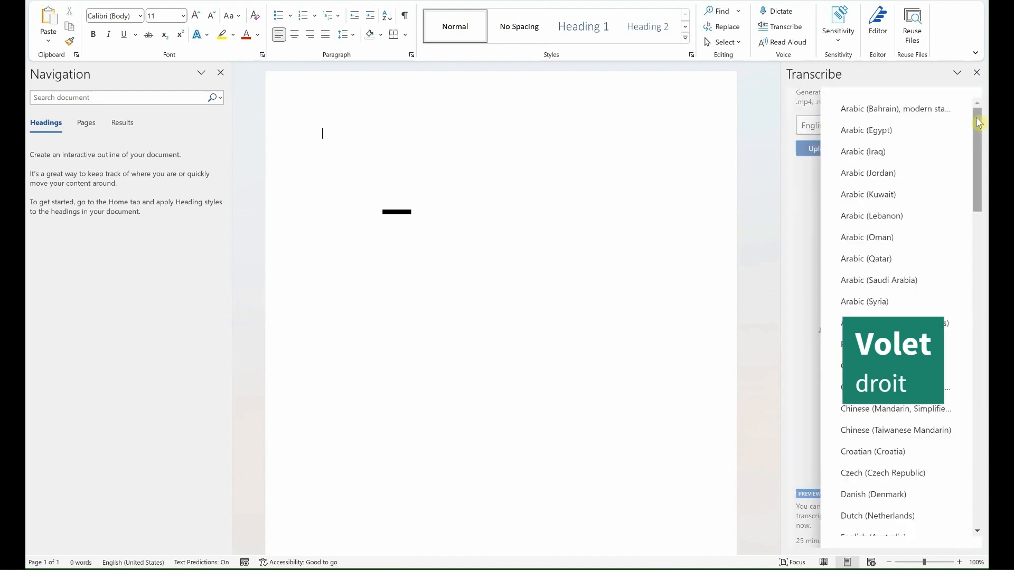
{"action": "left_click_drag", "start_coordinate": [978, 124], "coordinate": [957, 86]}
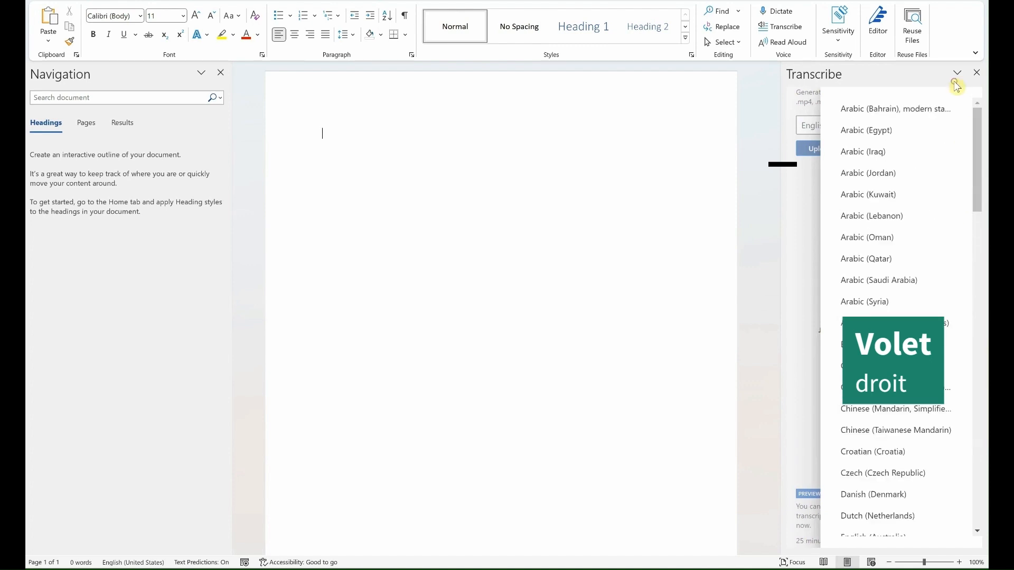
{"action": "left_click", "coordinate": [791, 194]}
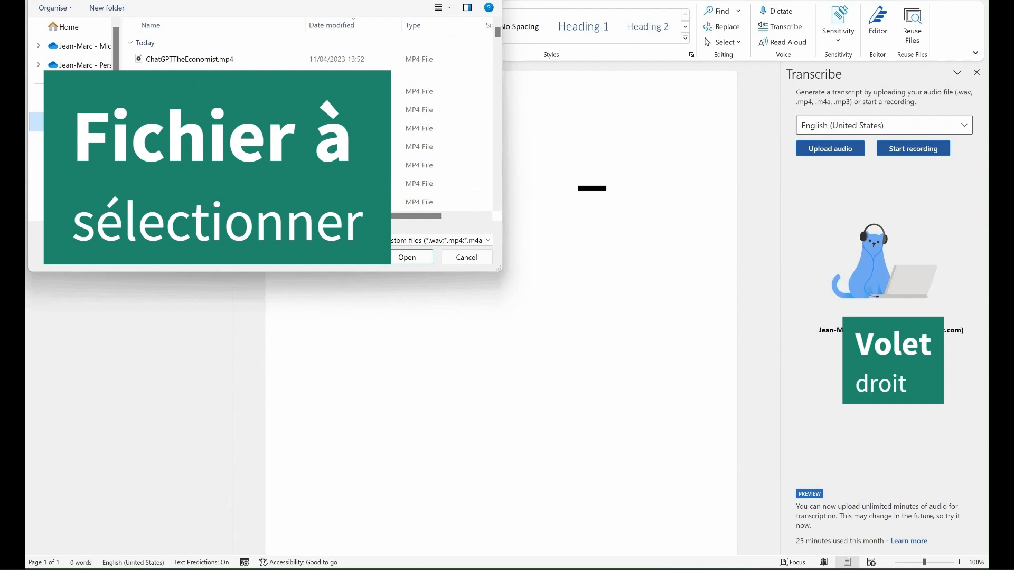
Step: Upload ChatGPTTheEconomist.mp4 for transcription and briefly play back the start of the transcribed recording
{"action": "left_click", "coordinate": [167, 60]}
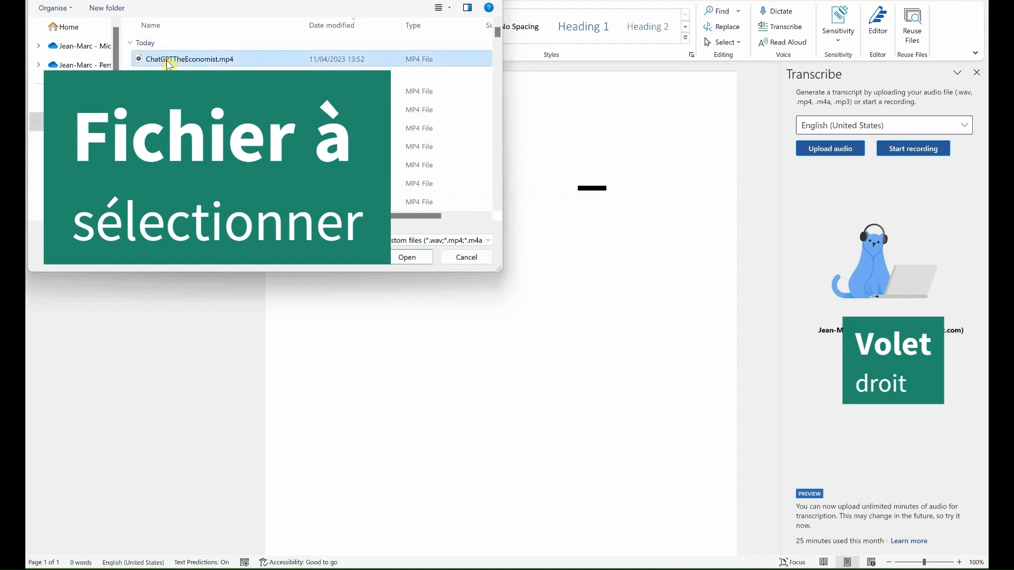
{"action": "double_click", "coordinate": [168, 60]}
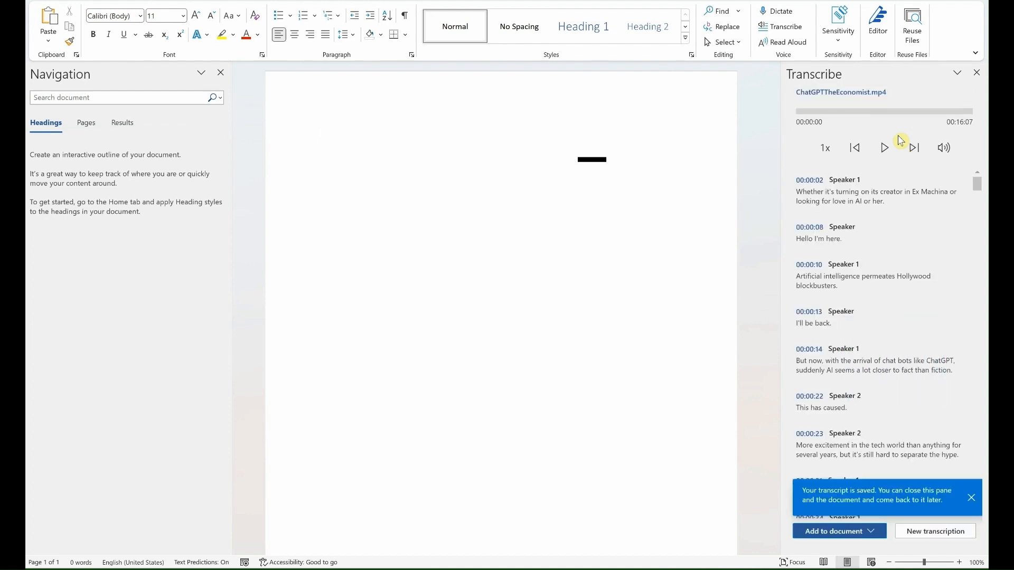
{"action": "left_click", "coordinate": [884, 153]}
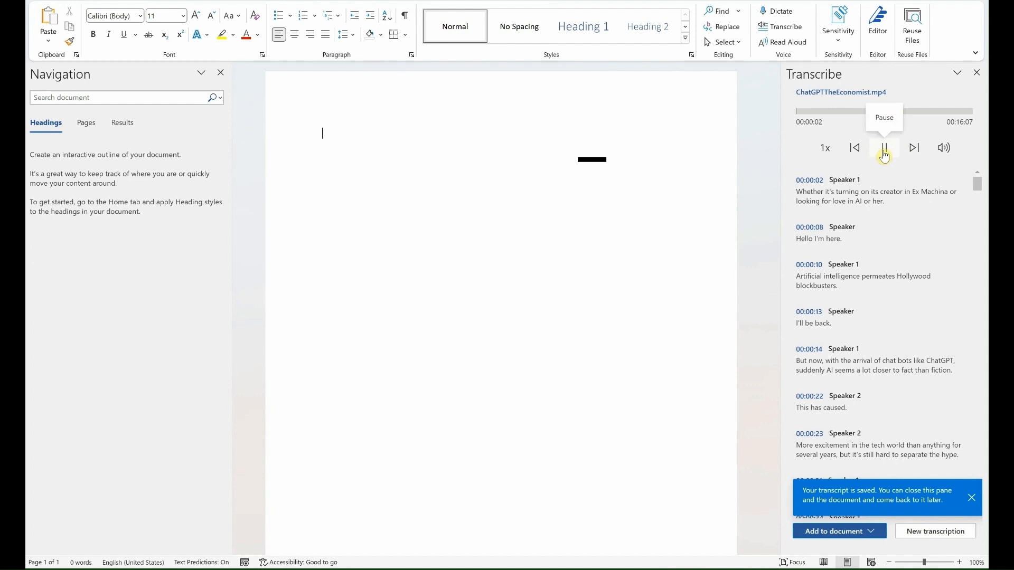
{"action": "left_click", "coordinate": [885, 153]}
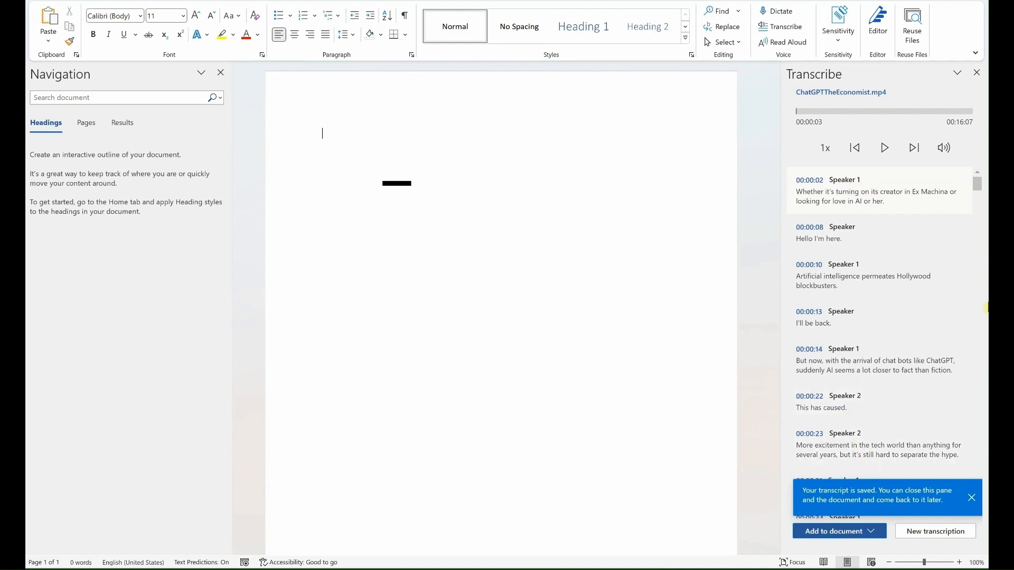
Step: Rename the speaker of the 00:01:45 segment to a person's first name, applying the change to all Speaker 1 entries
{"action": "left_click_drag", "start_coordinate": [978, 187], "coordinate": [974, 219]}
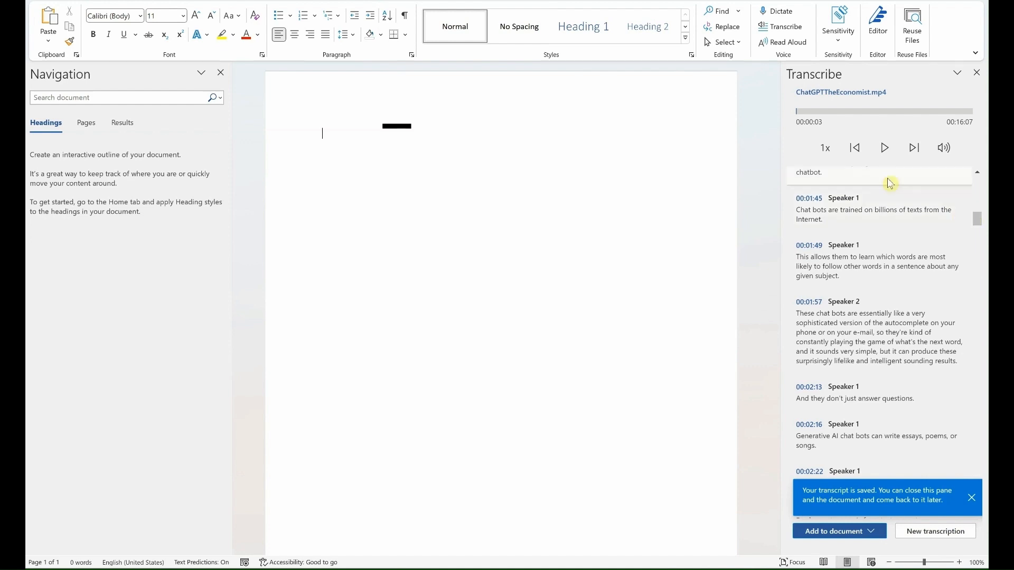
{"action": "left_click", "coordinate": [876, 200]}
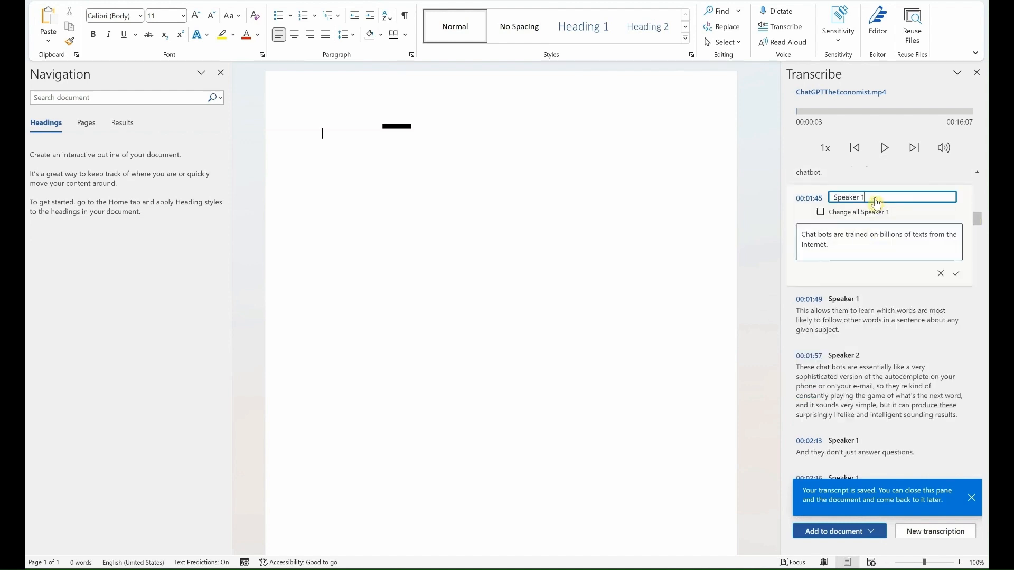
{"action": "left_click_drag", "start_coordinate": [868, 196], "coordinate": [831, 201]}
{"action": "type", "text": "John"}
{"action": "left_click", "coordinate": [820, 212]}
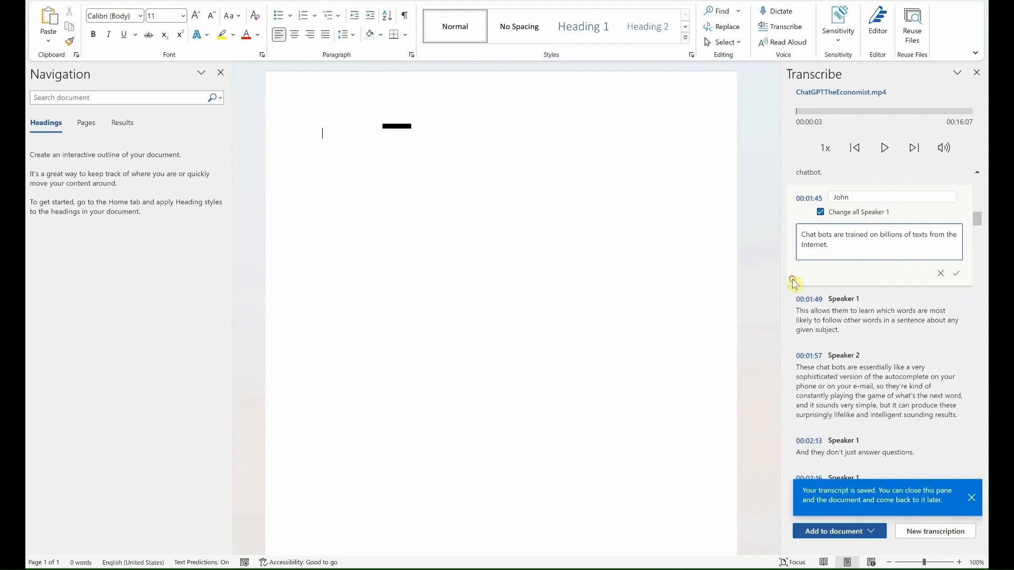
{"action": "left_click", "coordinate": [956, 274]}
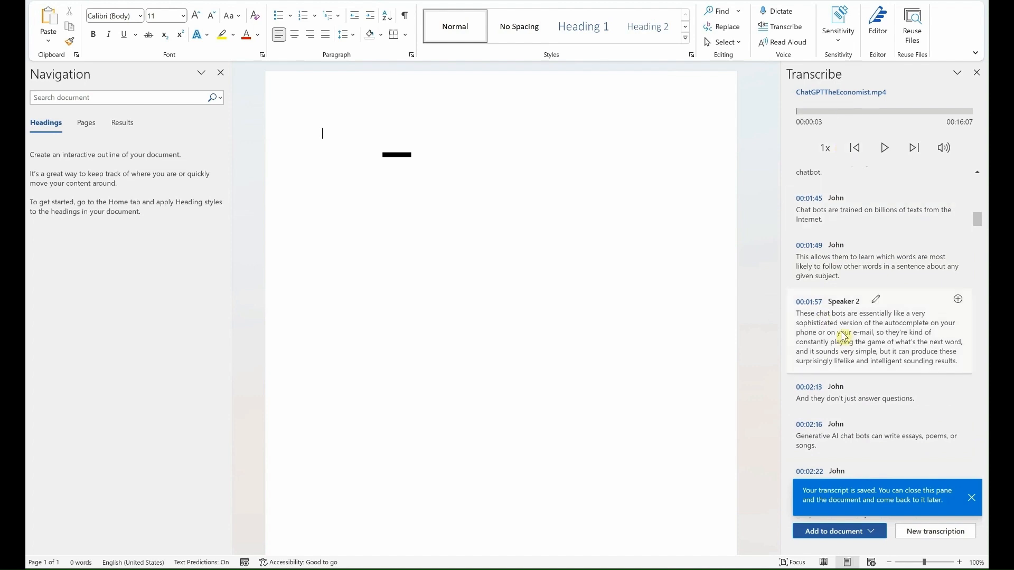
Step: Add the transcript to the document with speakers and timestamps and return to the document's beginning
{"action": "left_click", "coordinate": [818, 534]}
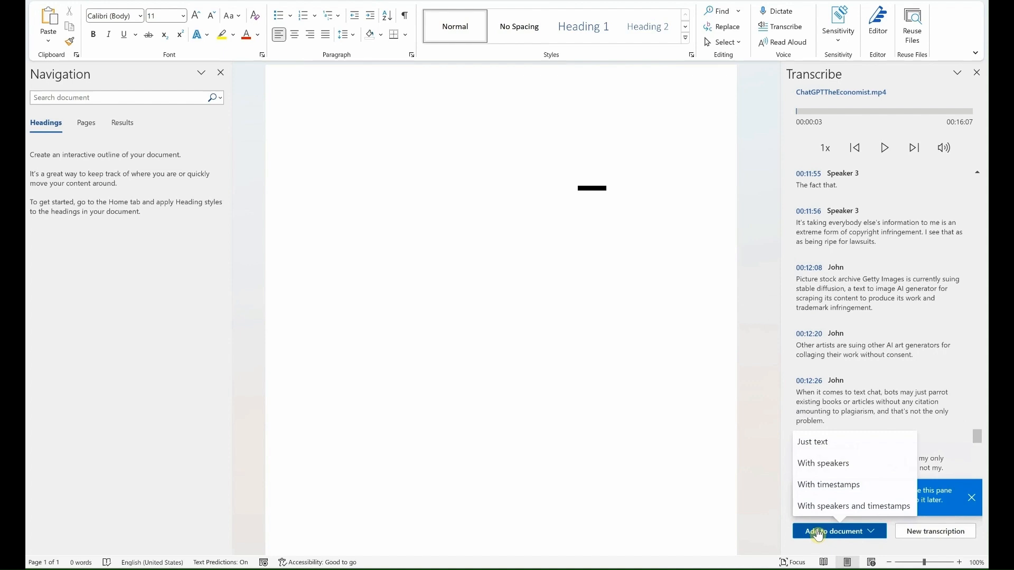
{"action": "left_click", "coordinate": [820, 500]}
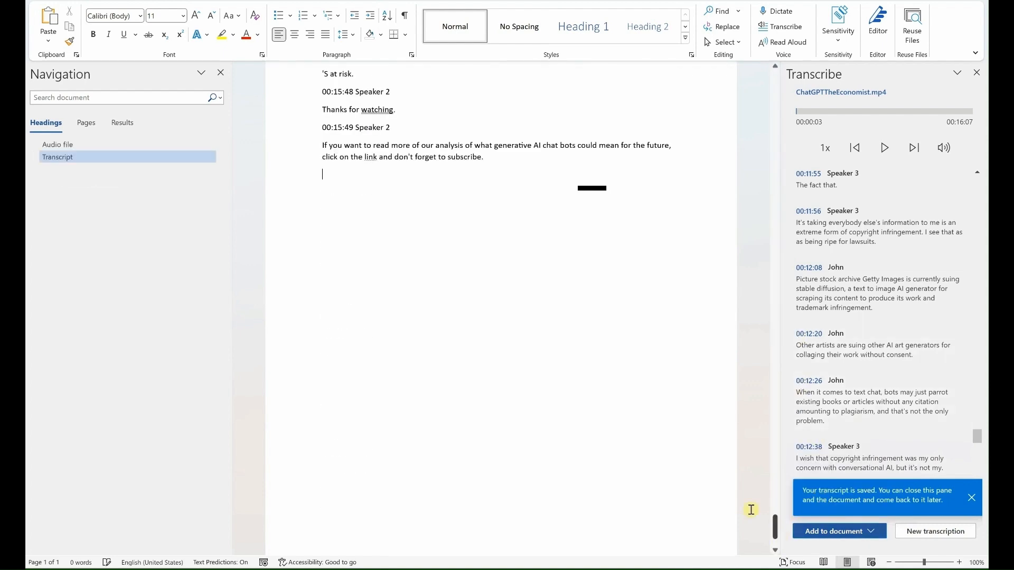
{"action": "left_click_drag", "start_coordinate": [775, 526], "coordinate": [790, 67]}
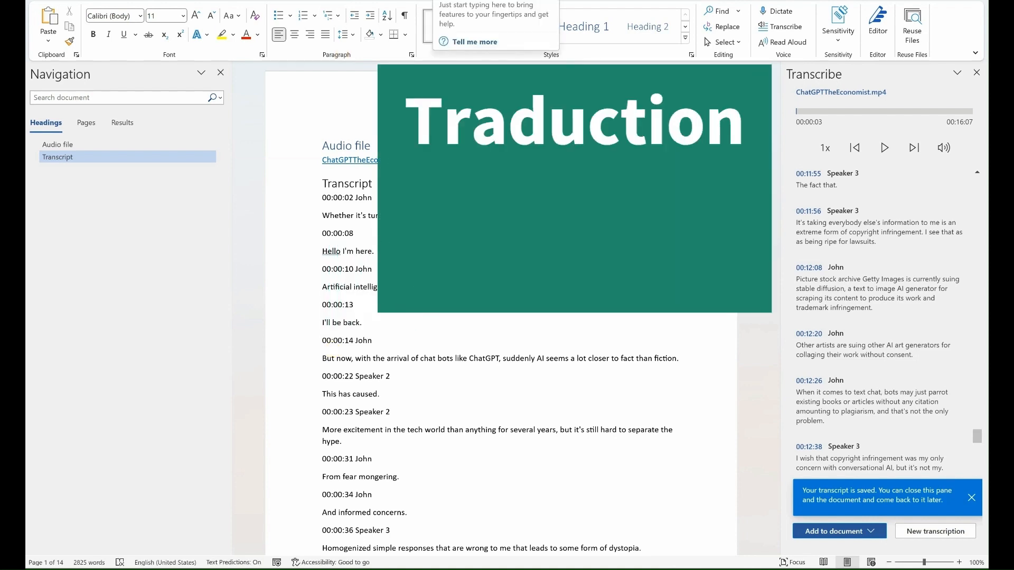
Step: Translate the whole document from English to French as a translated copy
{"action": "key", "text": "alt+q"}
{"action": "type", "text": "Trans"}
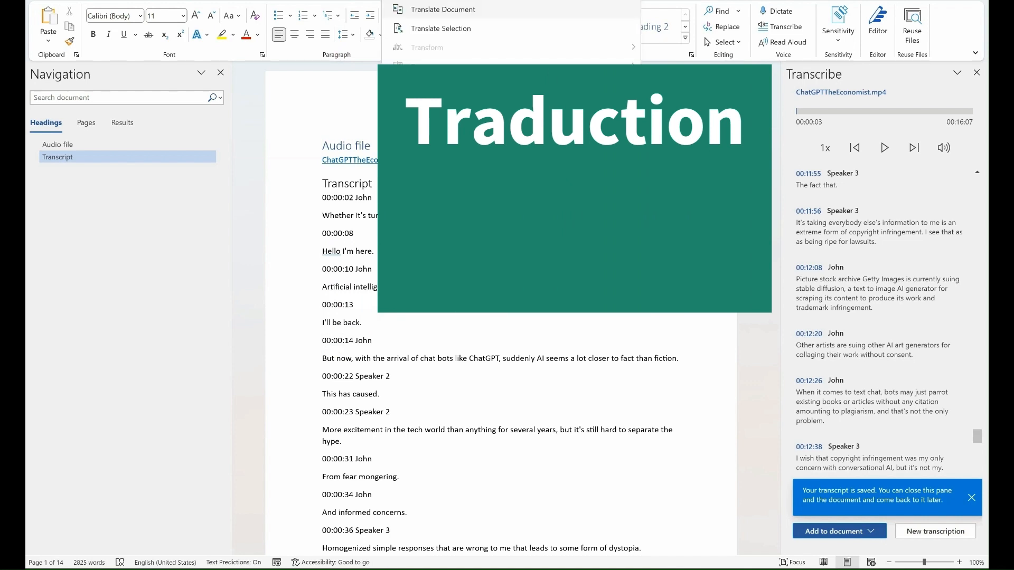
{"action": "left_click", "coordinate": [428, 10]}
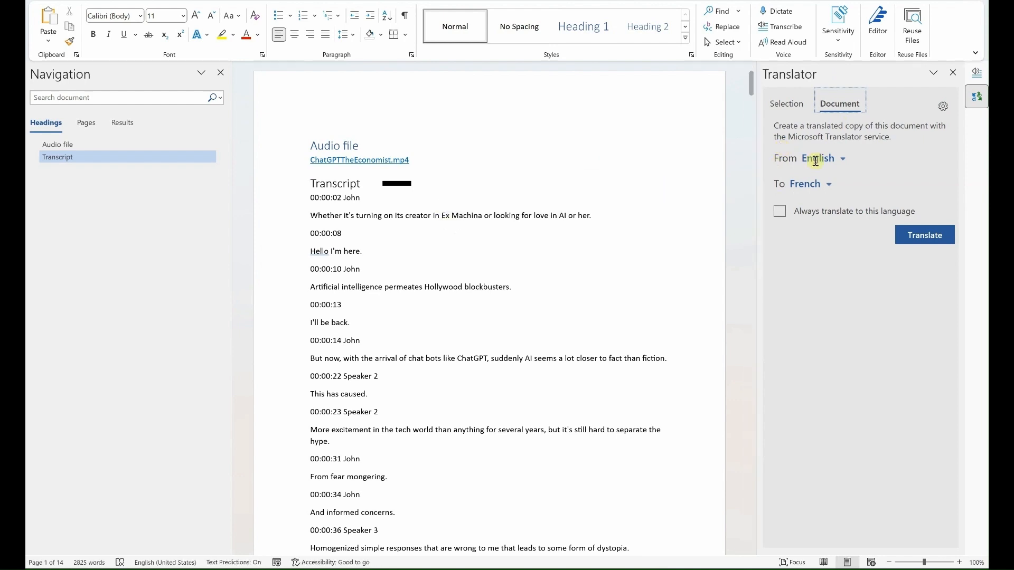
{"action": "left_click", "coordinate": [914, 241]}
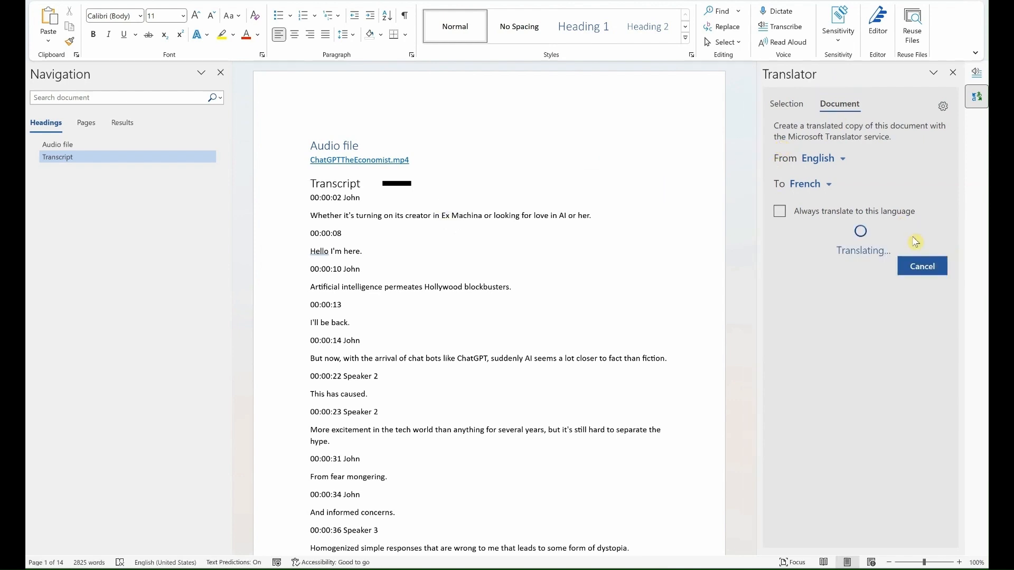